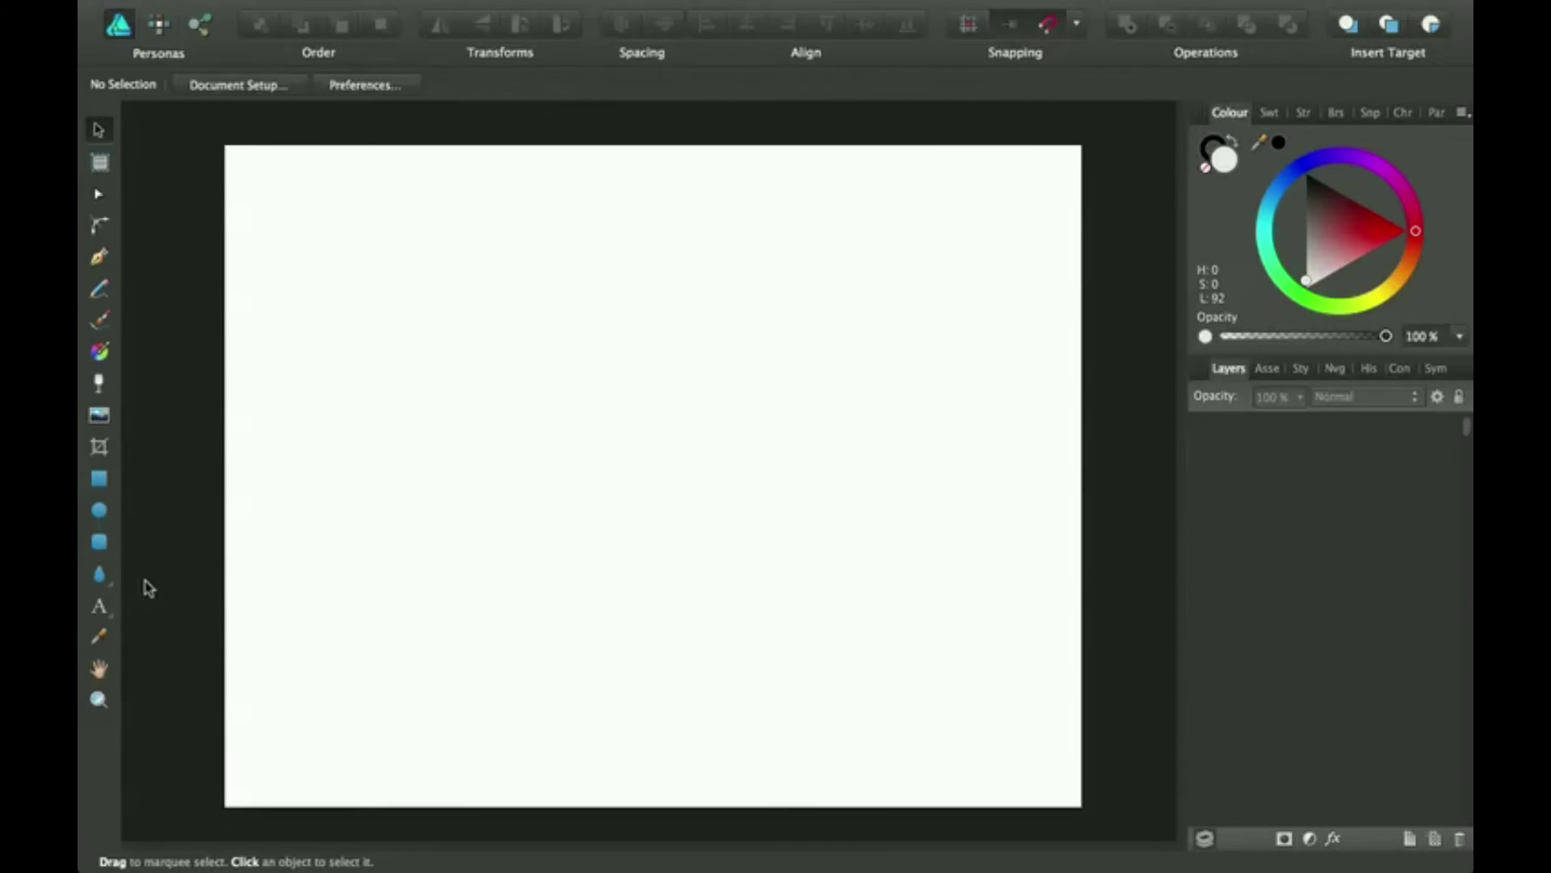
Dismiss the extra shape tools list and open the View menu at Customise Tools
click(115, 591)
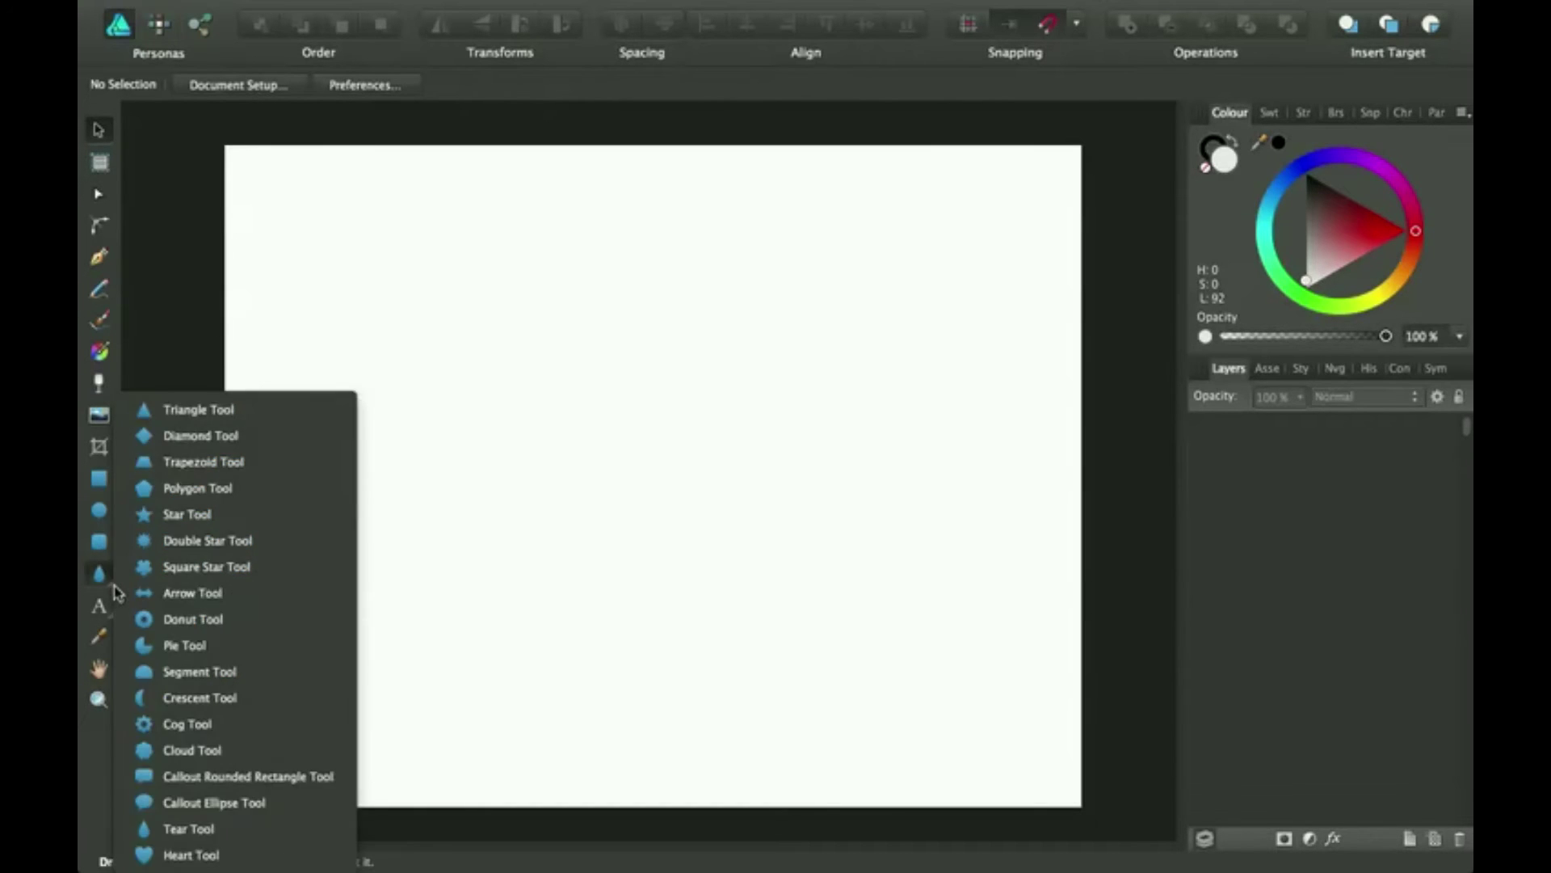
click(114, 592)
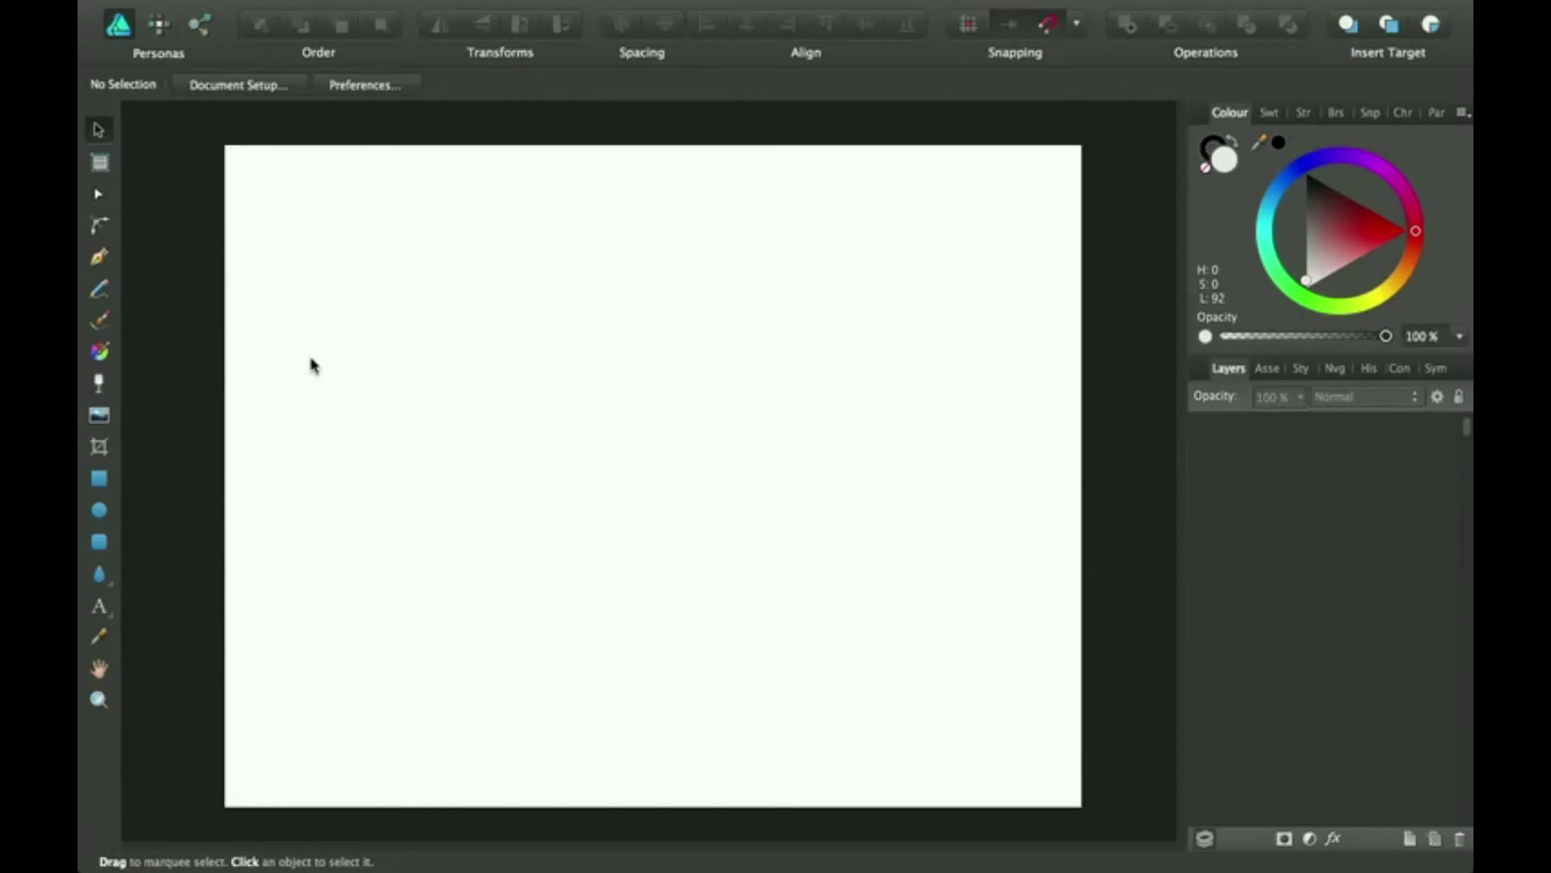
mouse_move(619, 8)
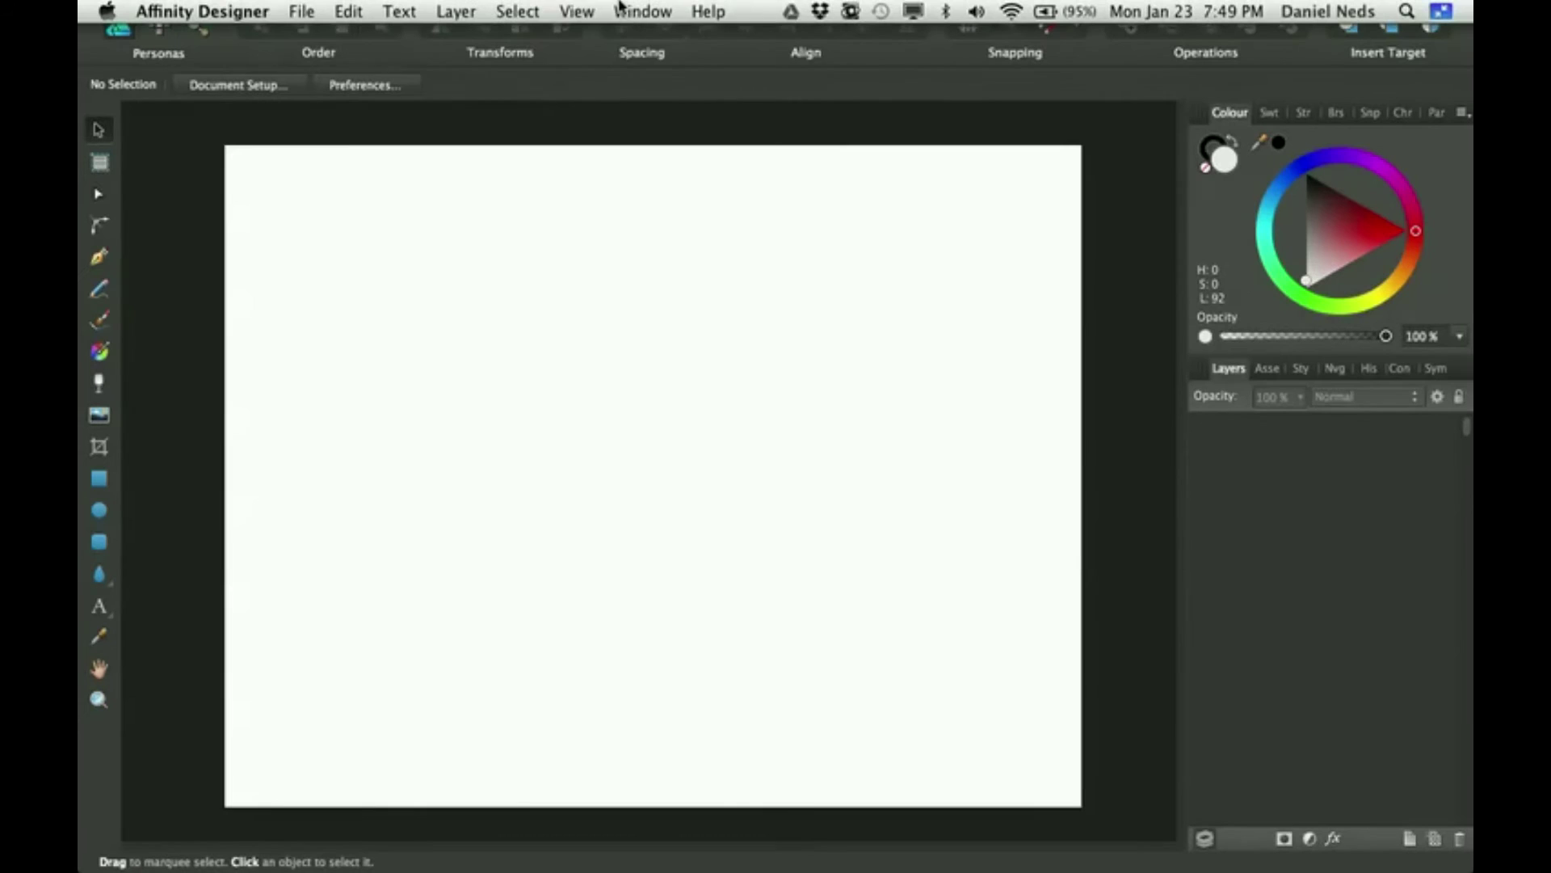
click(575, 11)
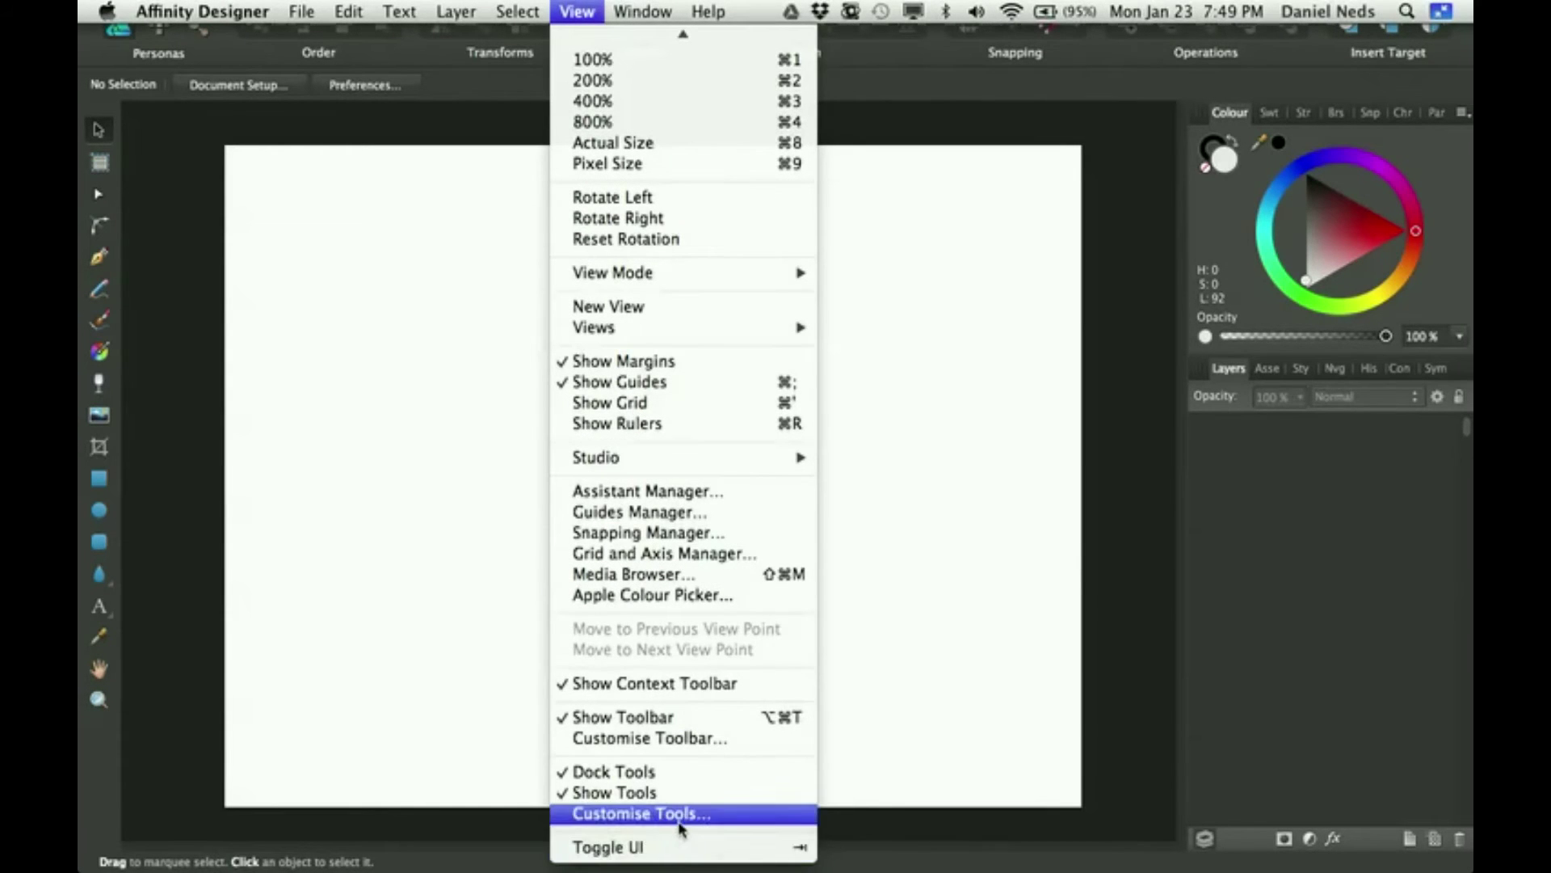
Drag the Cat Tool from View > Customise Tools into the Tools panel
click(666, 814)
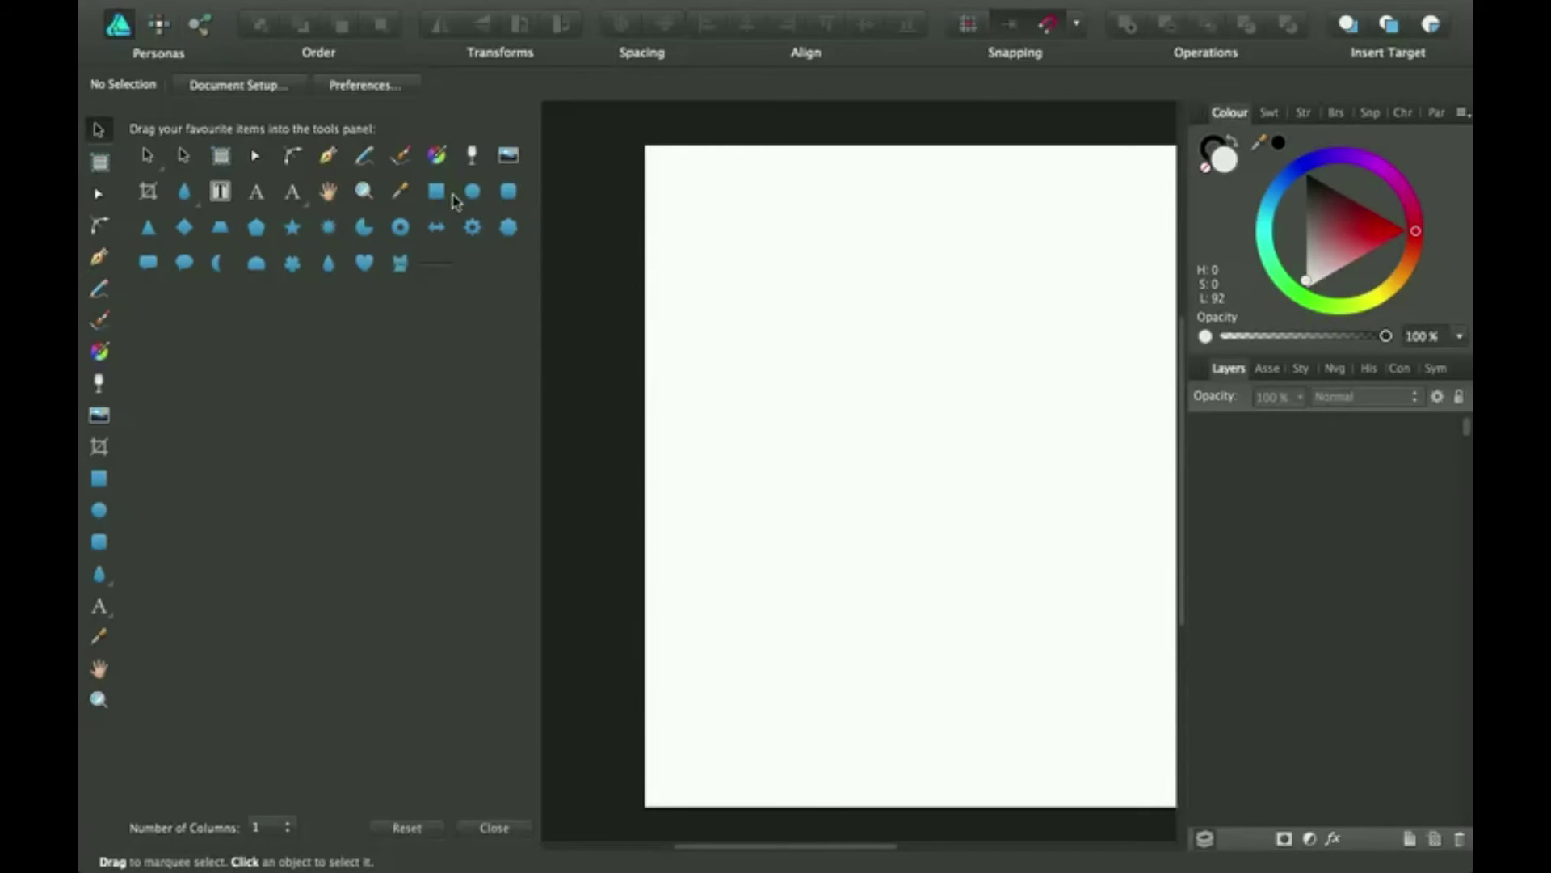
mouse_move(150, 264)
mouse_down()
mouse_move(105, 476)
mouse_move(257, 383)
mouse_up()
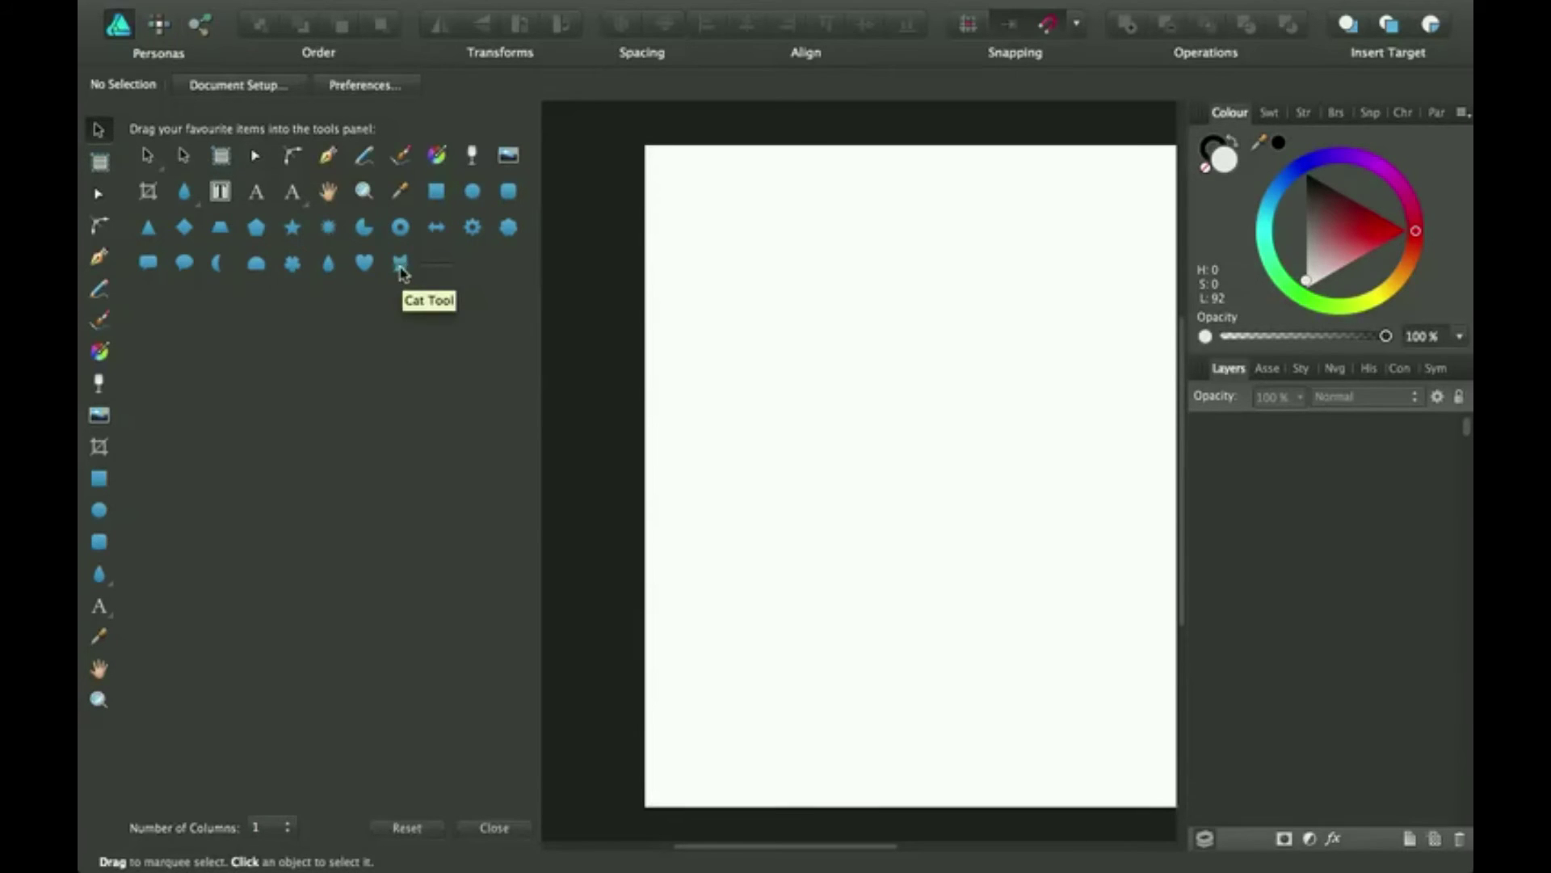
mouse_move(401, 271)
mouse_down()
mouse_move(161, 707)
mouse_move(100, 745)
mouse_move(99, 613)
mouse_up()
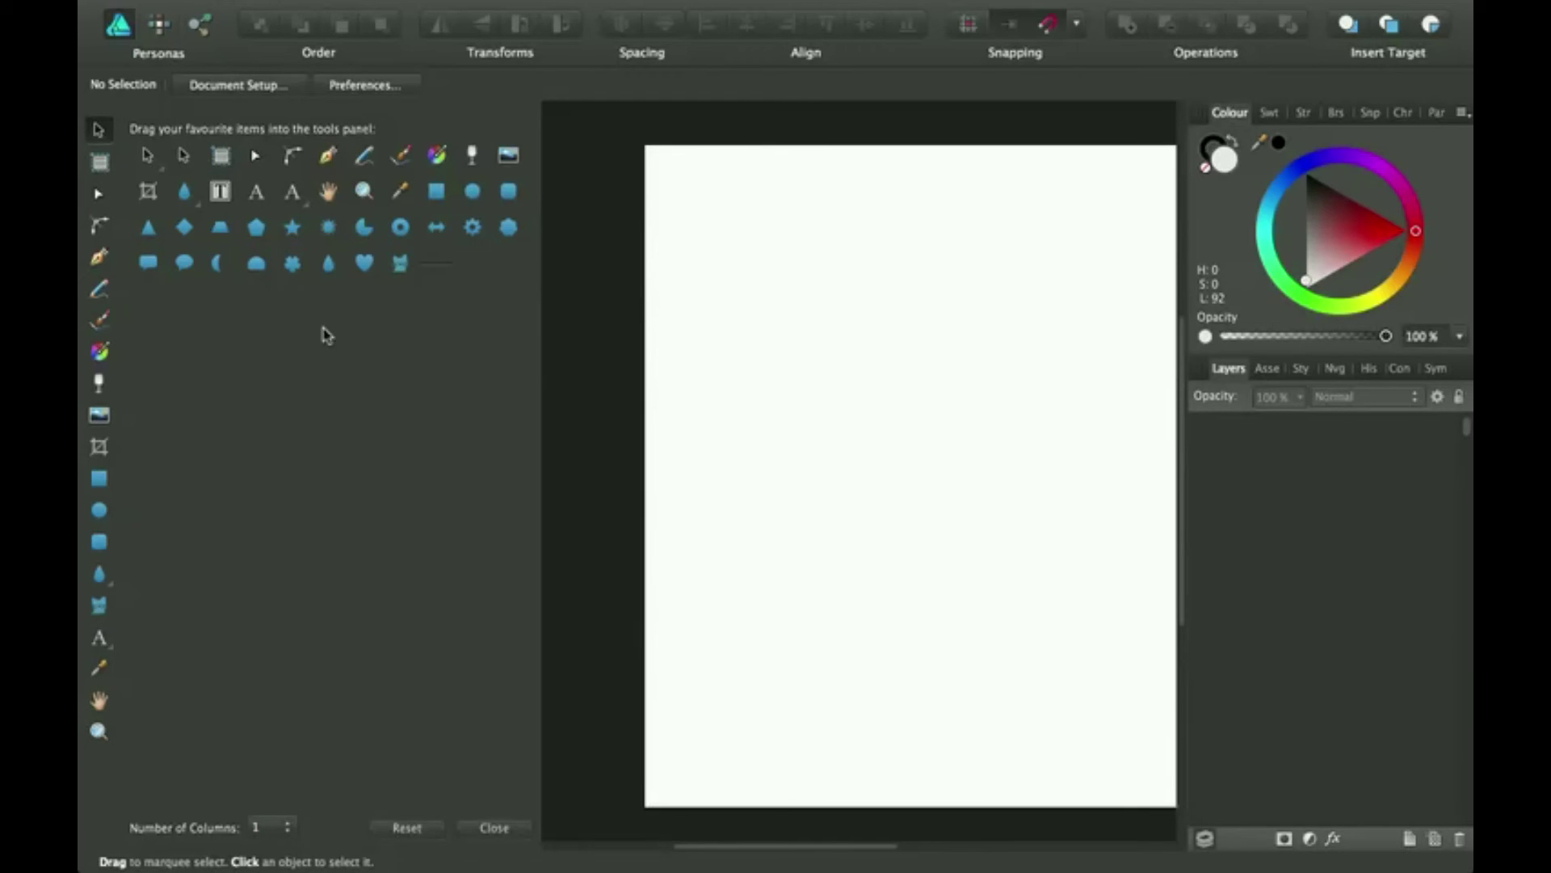
click(287, 826)
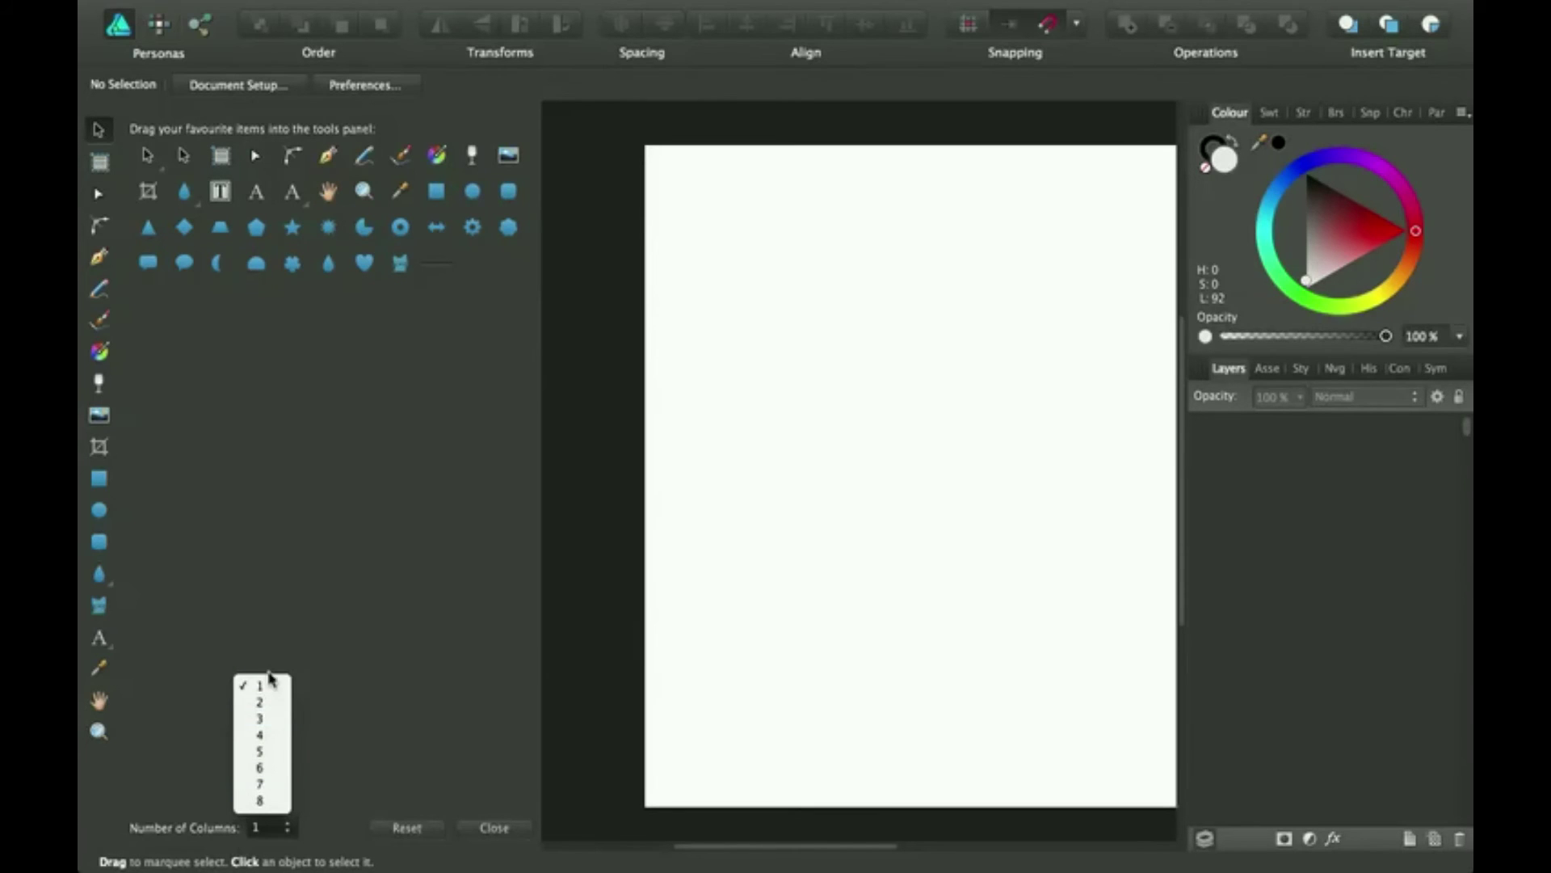
click(344, 552)
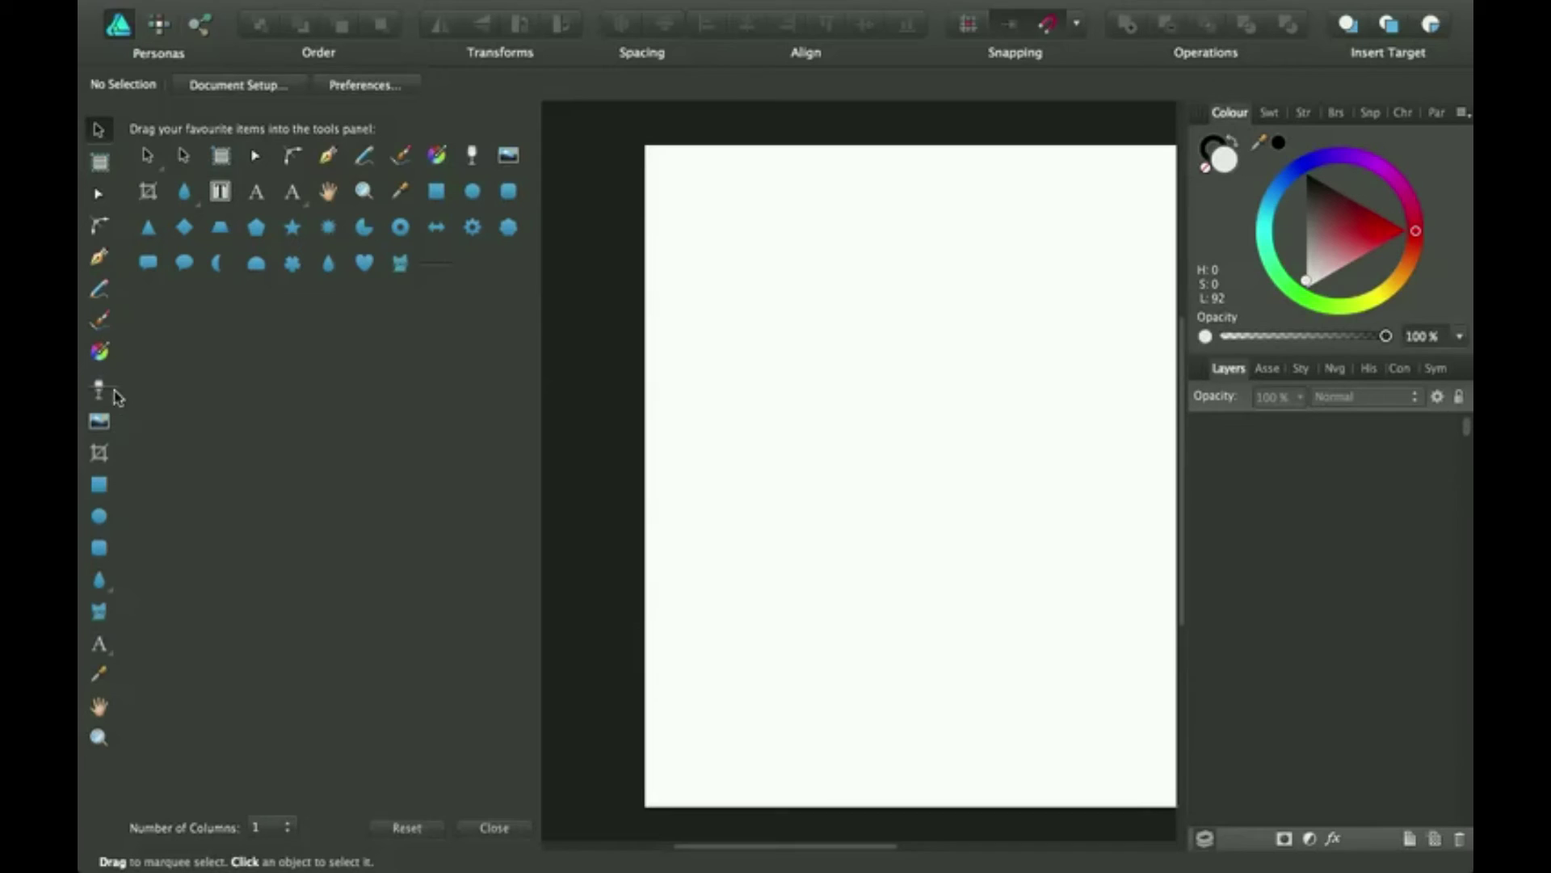
drag(439, 264, 113, 383)
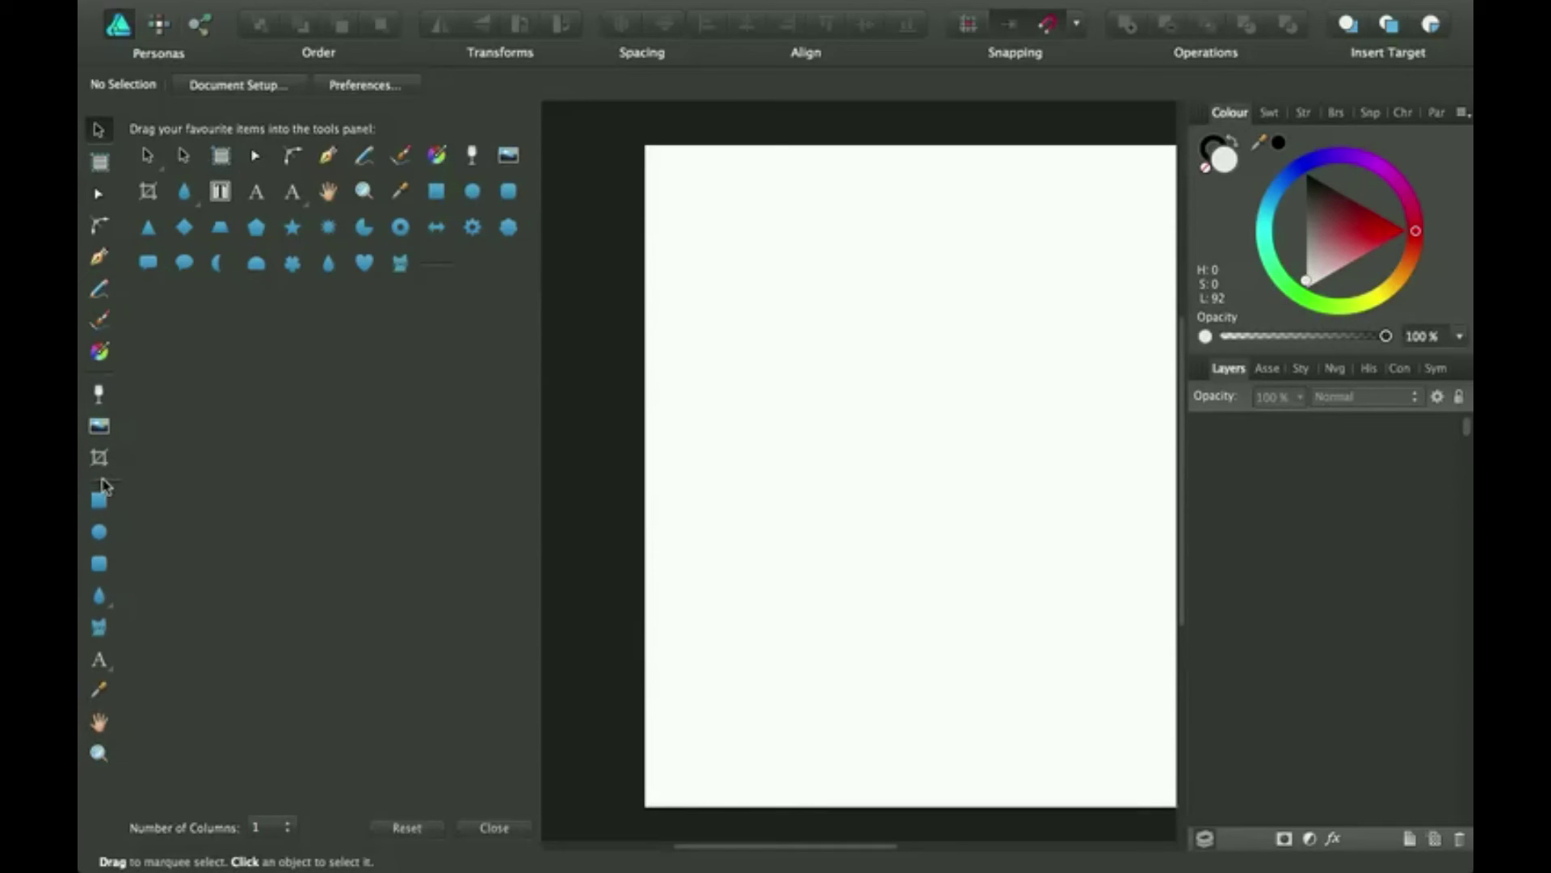
mouse_move(440, 264)
mouse_down()
mouse_move(105, 487)
mouse_move(115, 381)
mouse_move(258, 365)
mouse_up()
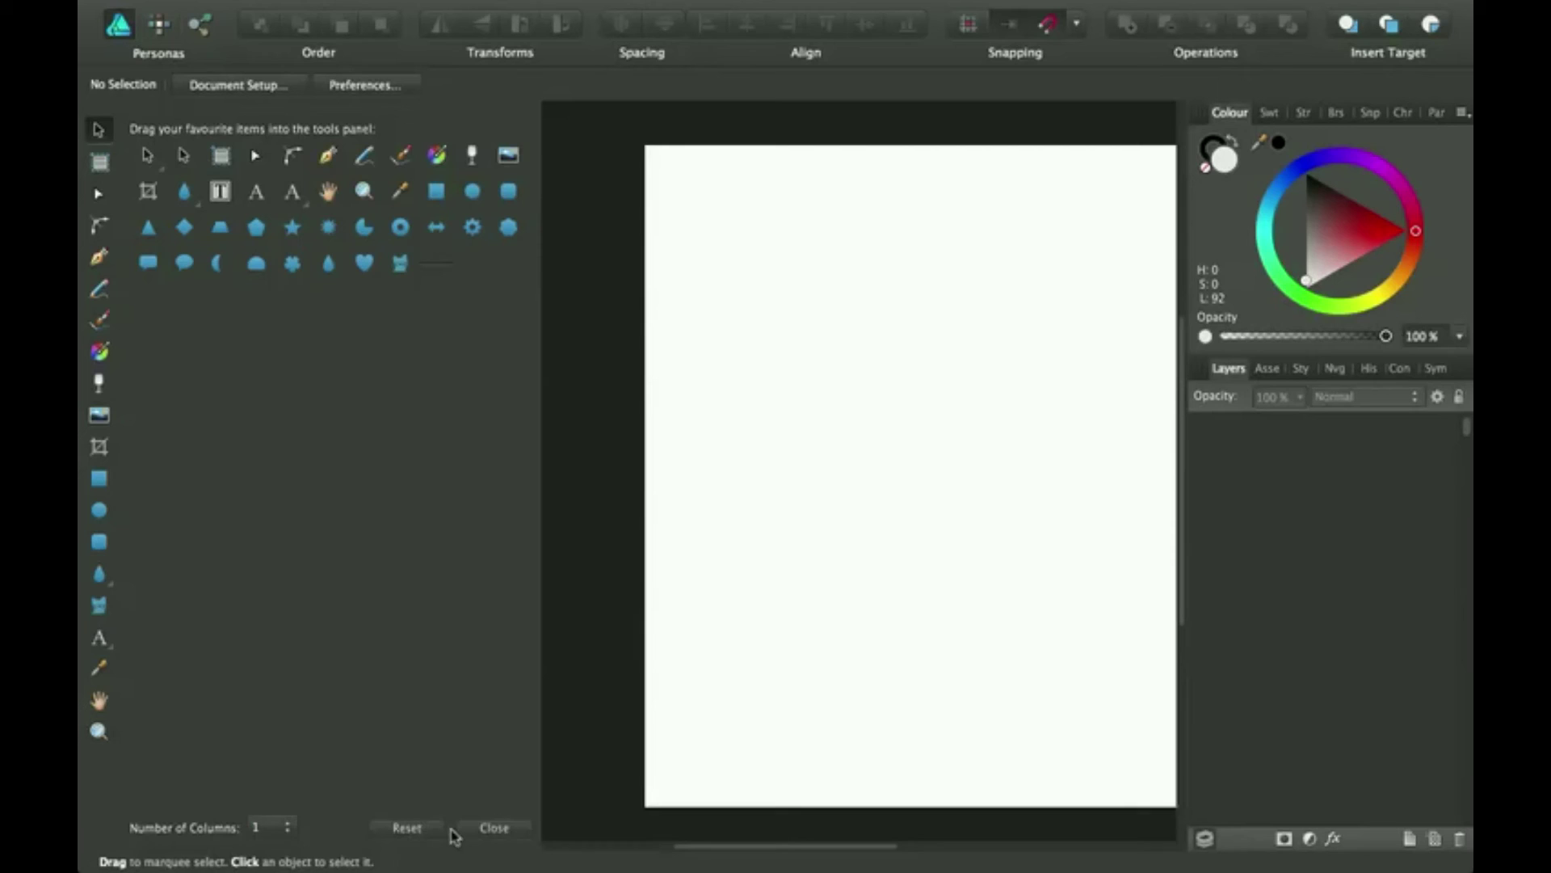
Close Customise Tools and draw a large cat shape with the Cat Tool
click(494, 828)
click(100, 607)
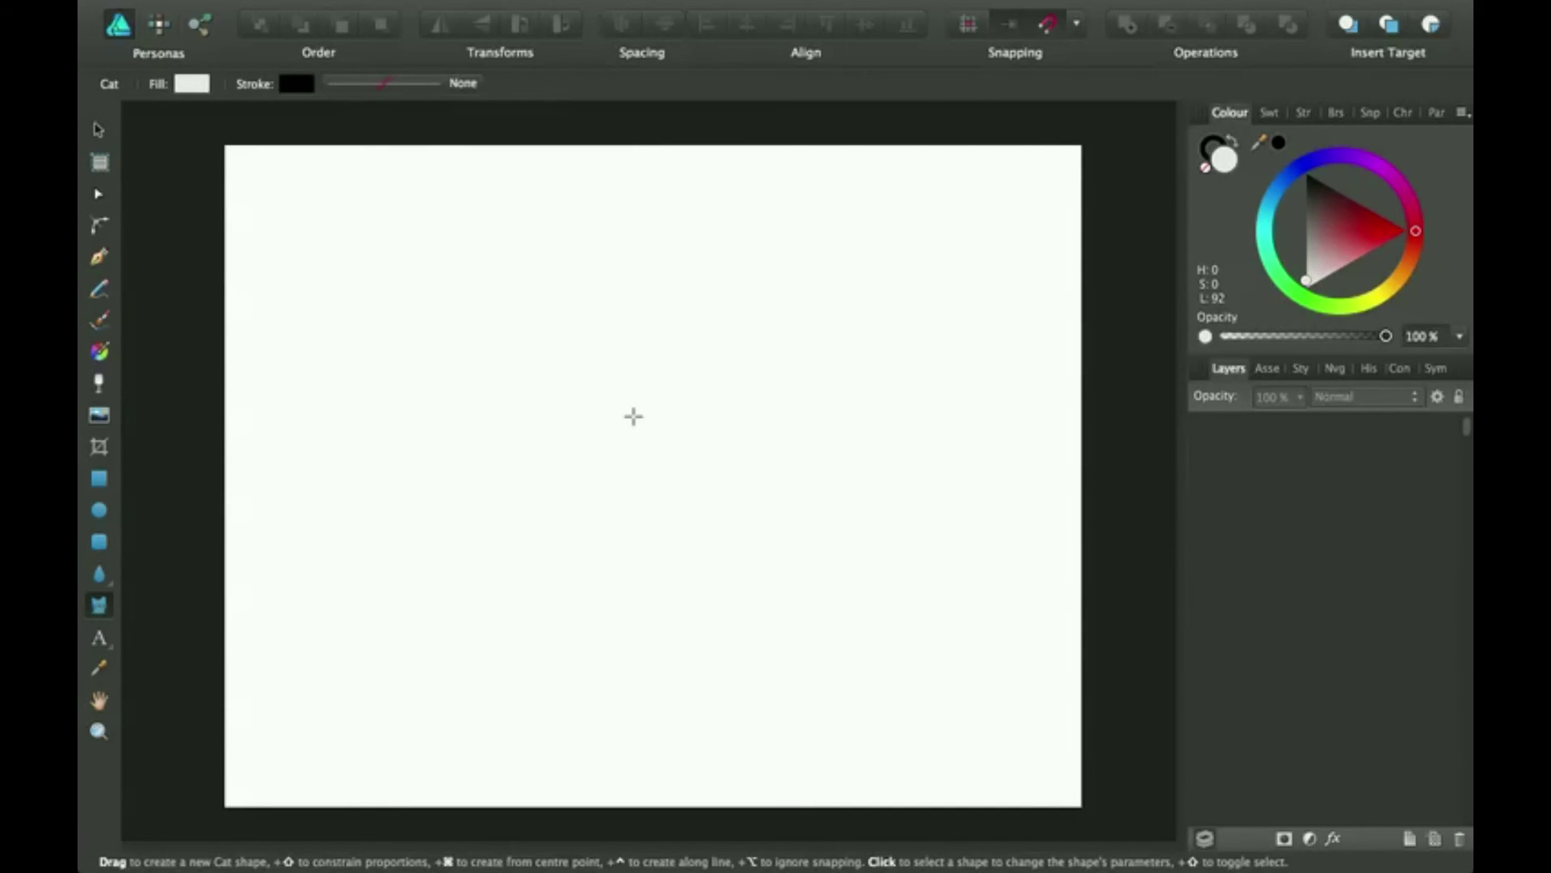
drag(633, 416, 1062, 647)
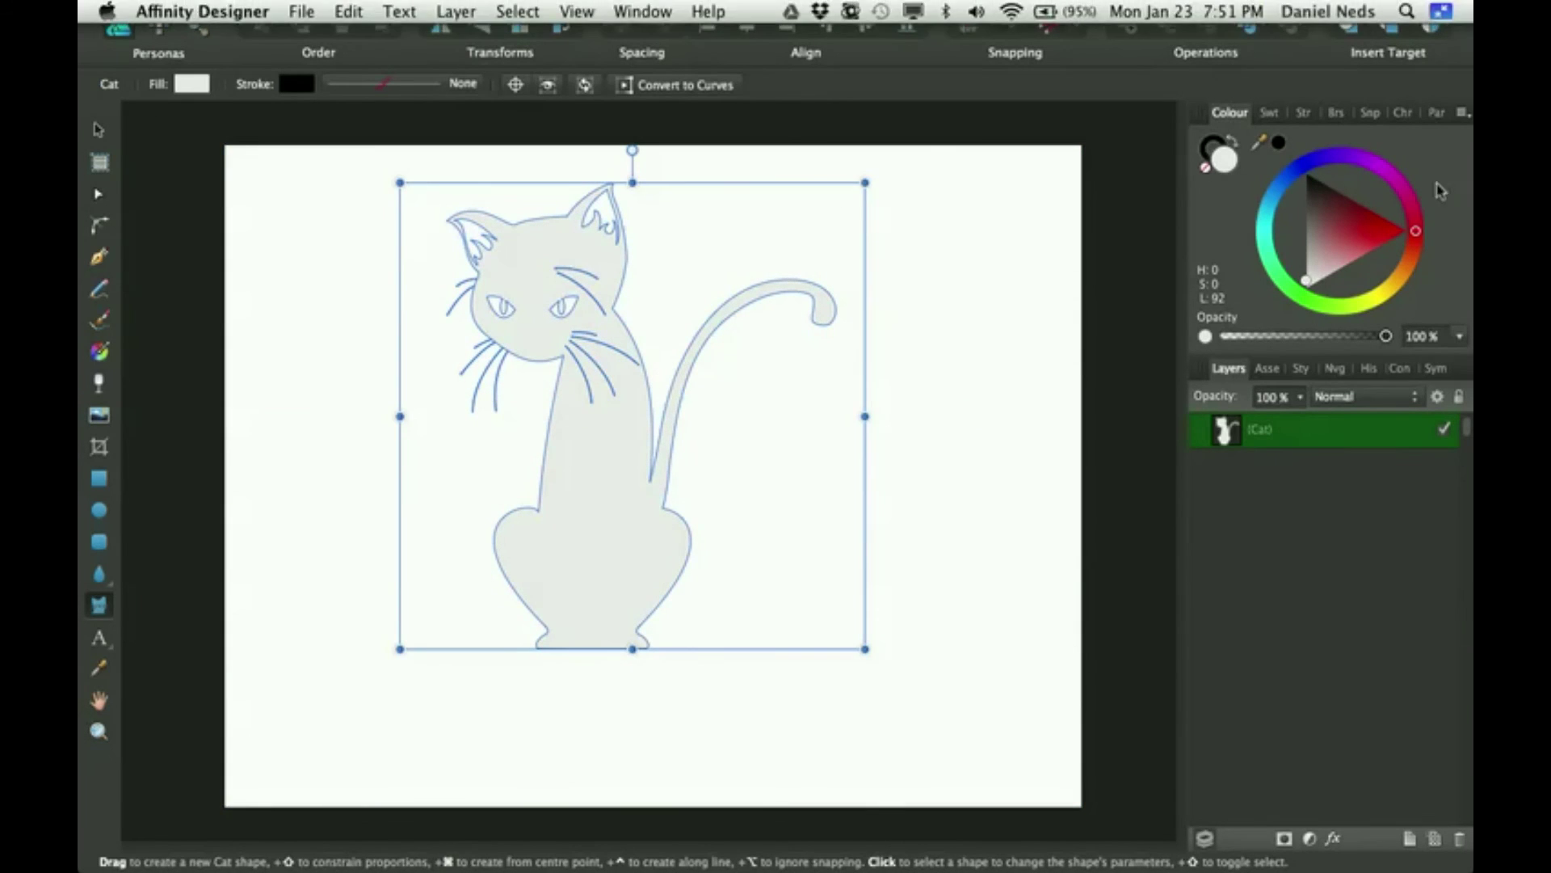
Fill the cat with dark red from the Colour panel, then deselect it
drag(1323, 217, 1341, 217)
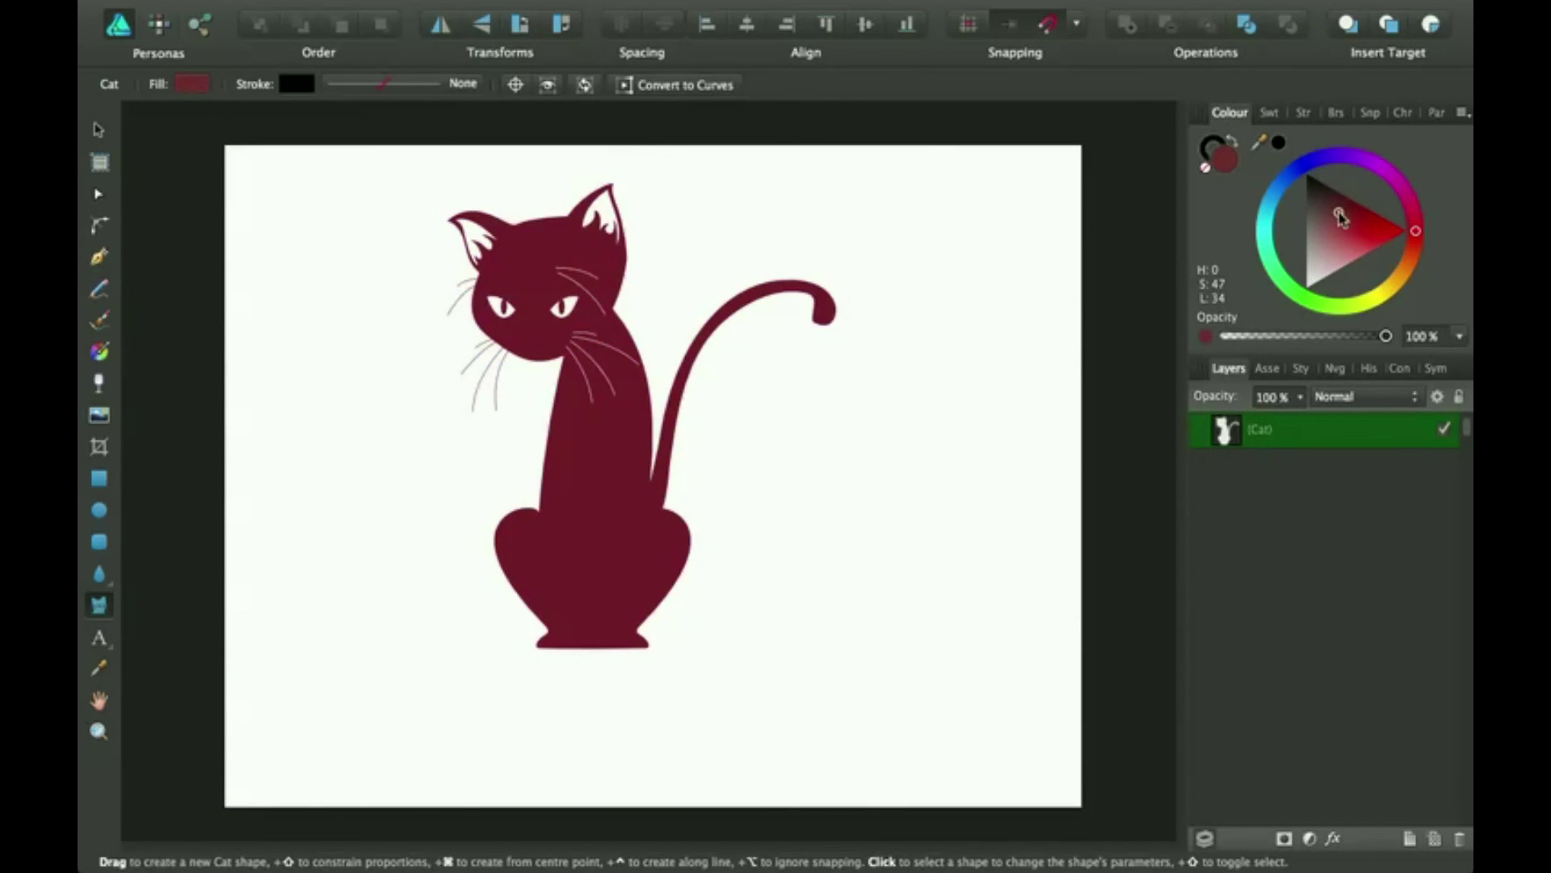
click(1014, 300)
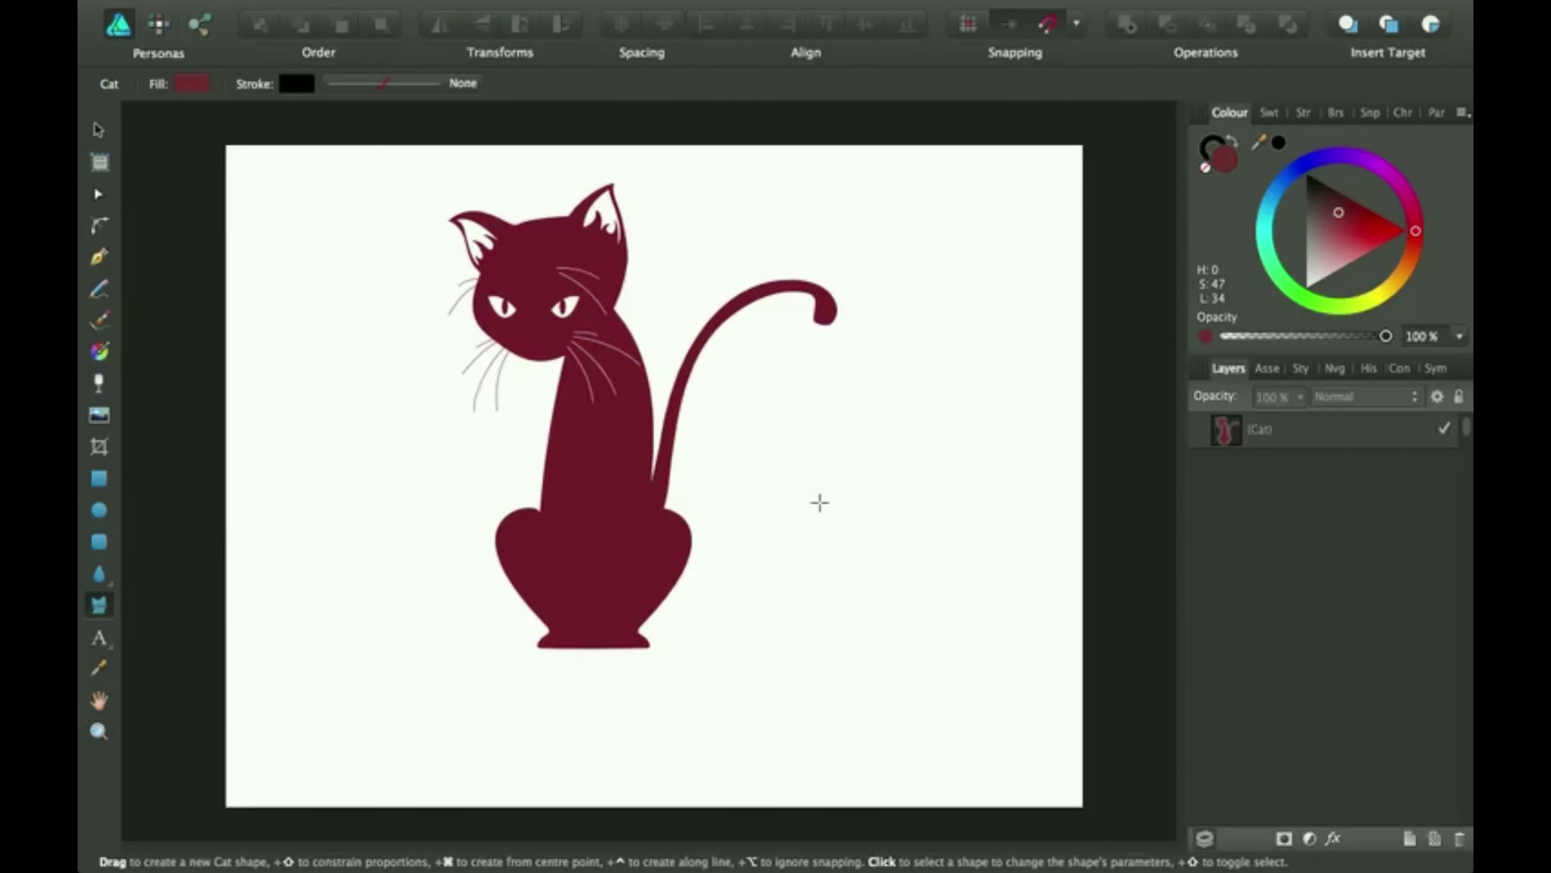
scroll(821, 502, left, 3)
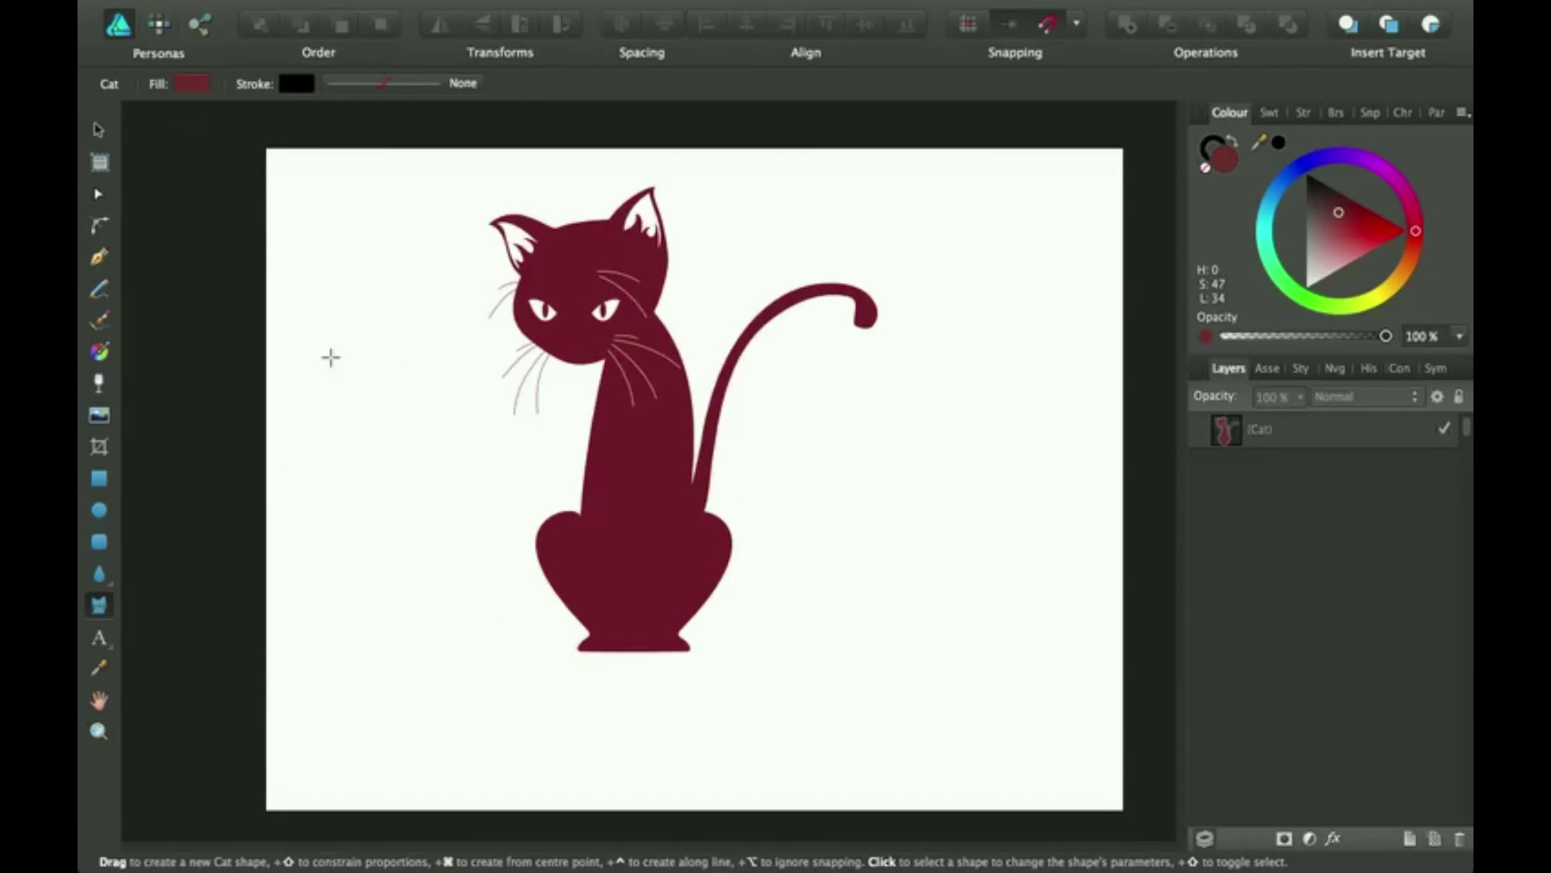
Select the cat with the Move Tool and nudge it slightly down and right
click(95, 127)
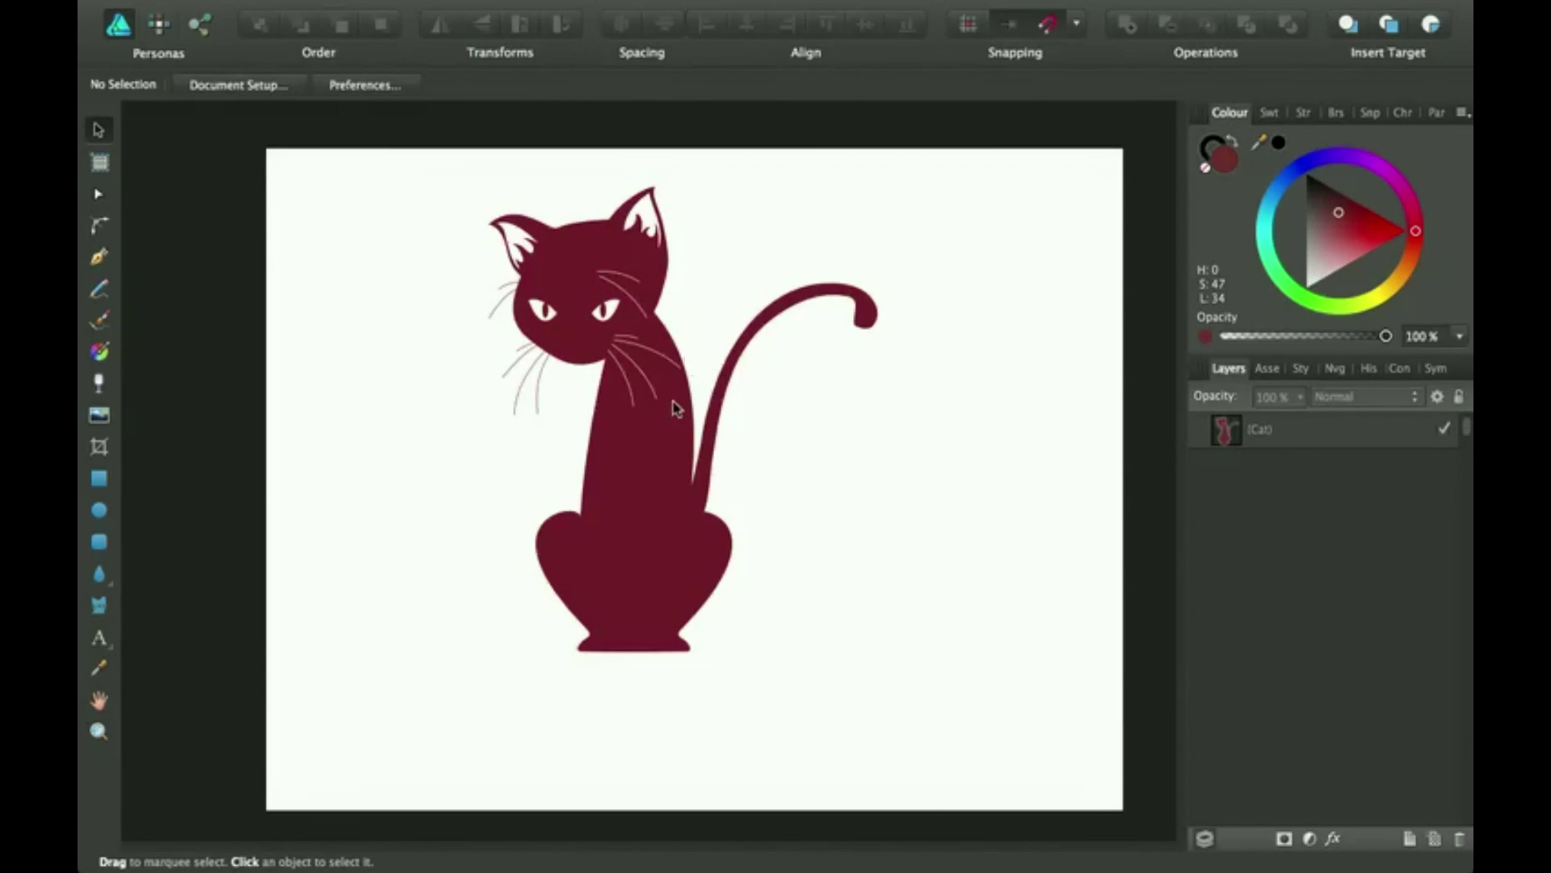
click(663, 425)
drag(664, 424, 677, 465)
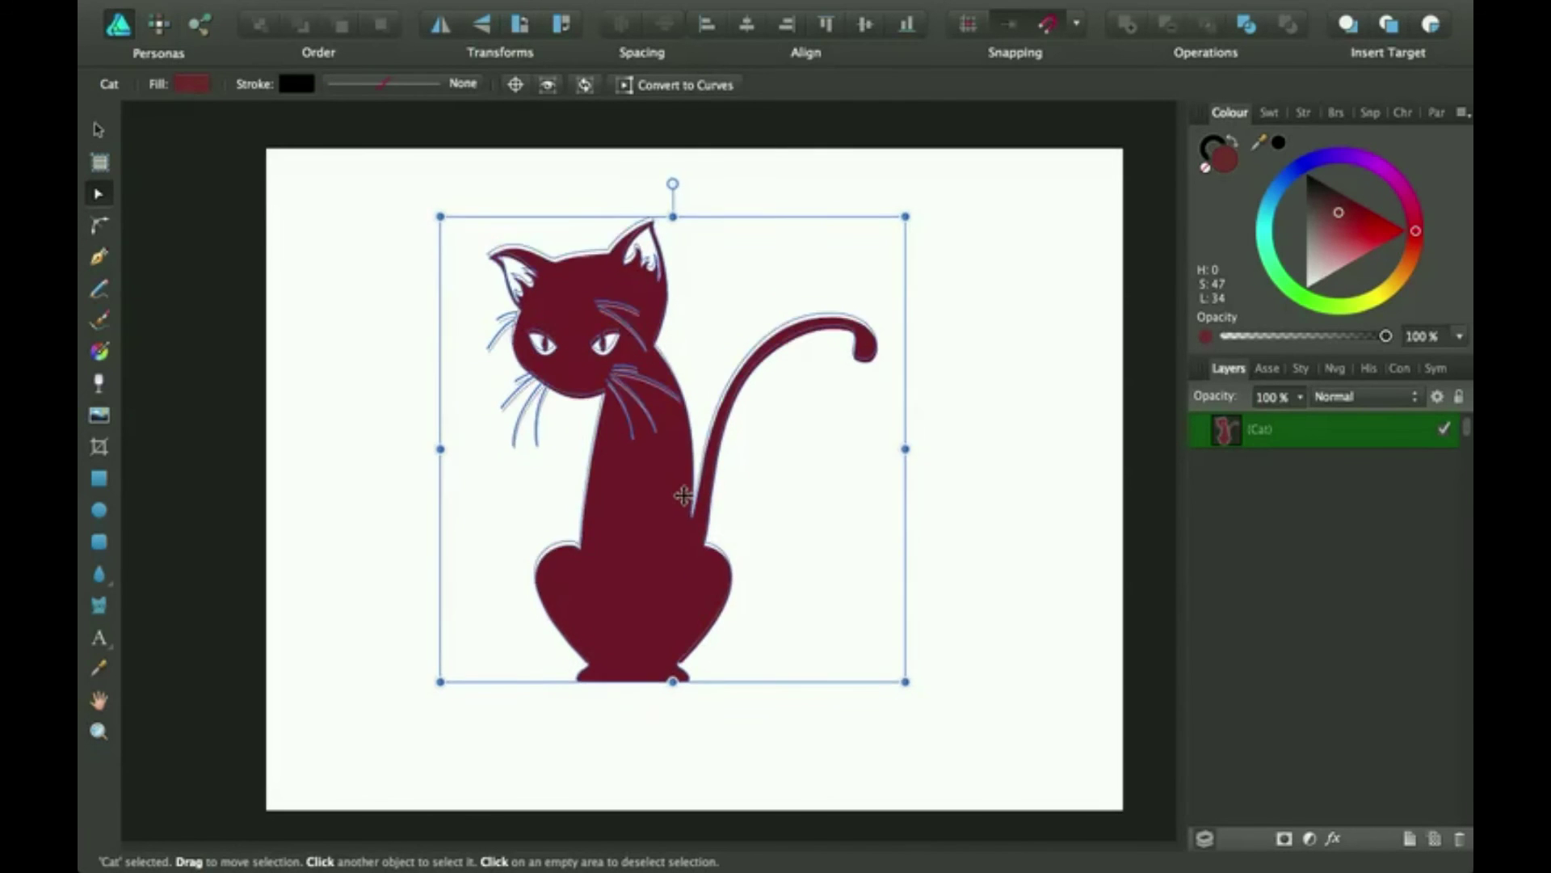
drag(676, 466, 696, 508)
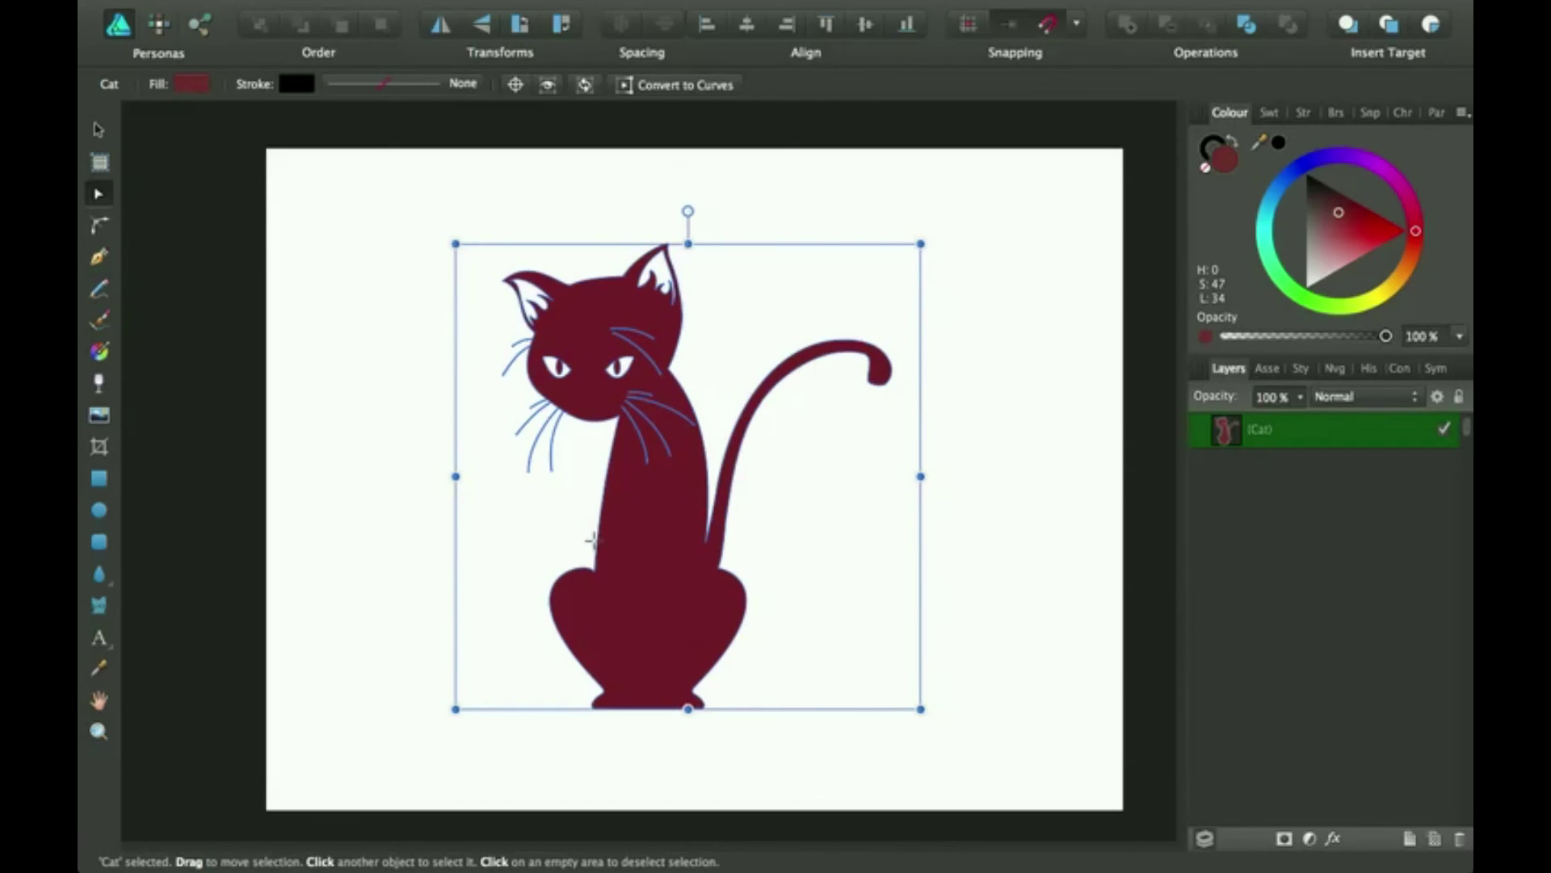
scroll(655, 583, down, 1)
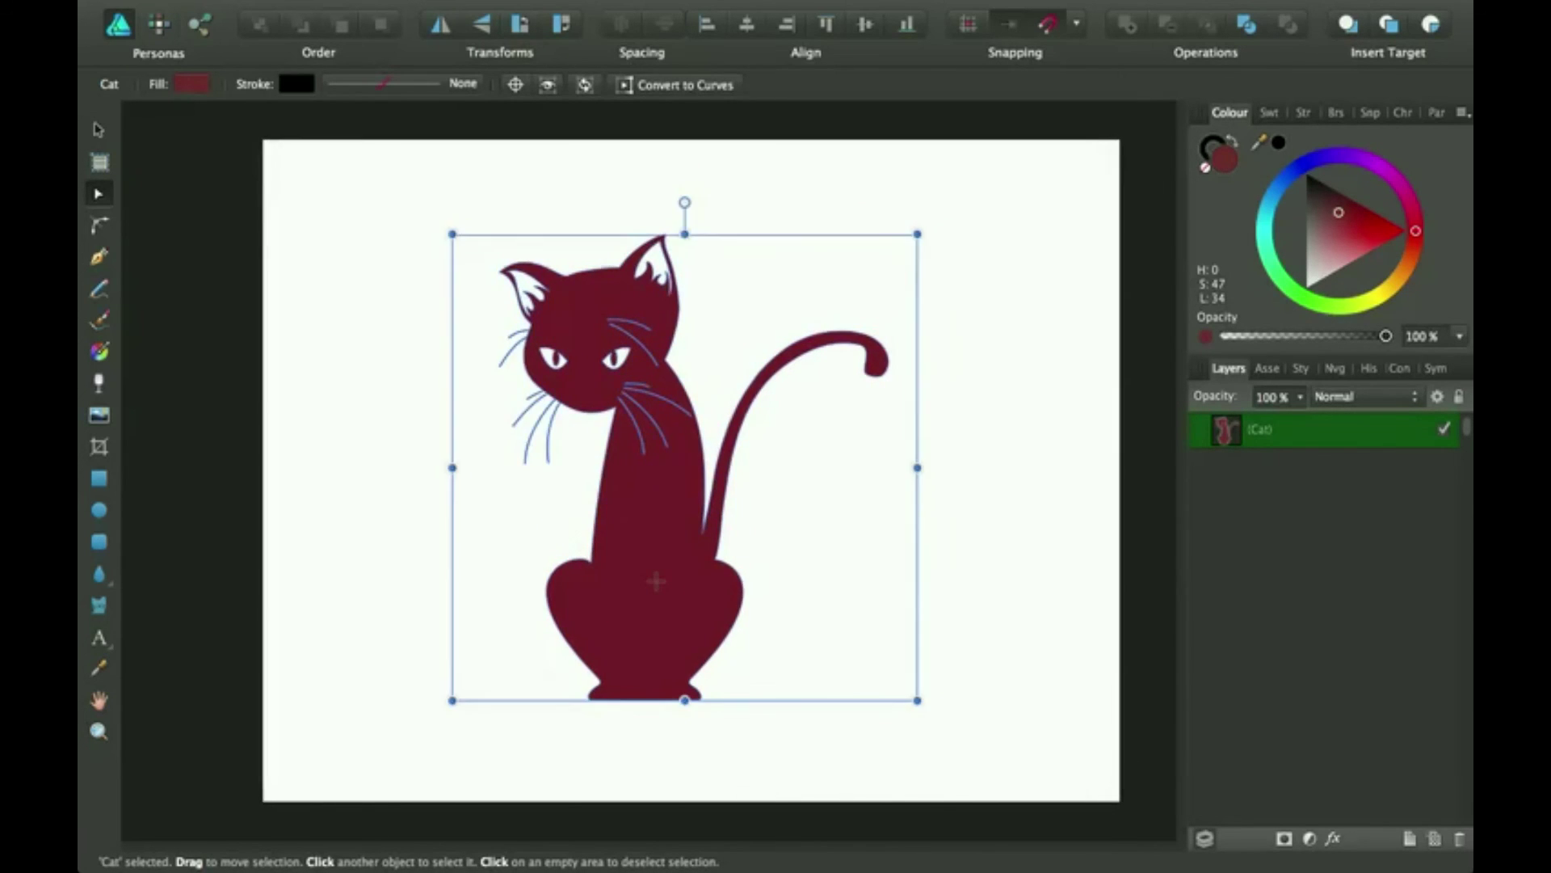
scroll(656, 583, right, 2)
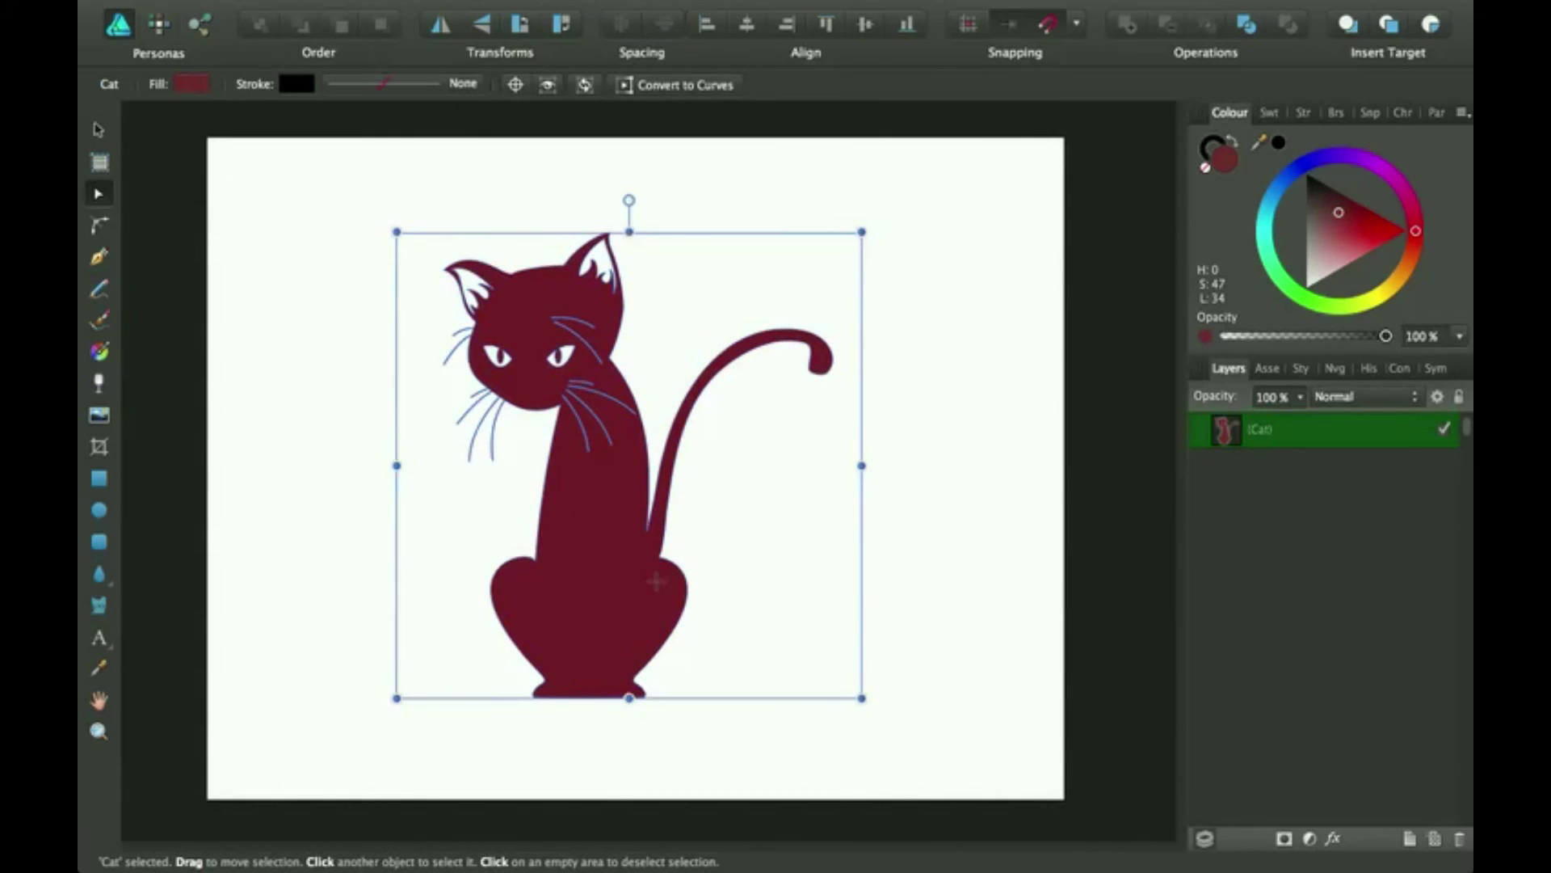
scroll(655, 582, down, 1)
scroll(656, 582, up, 1)
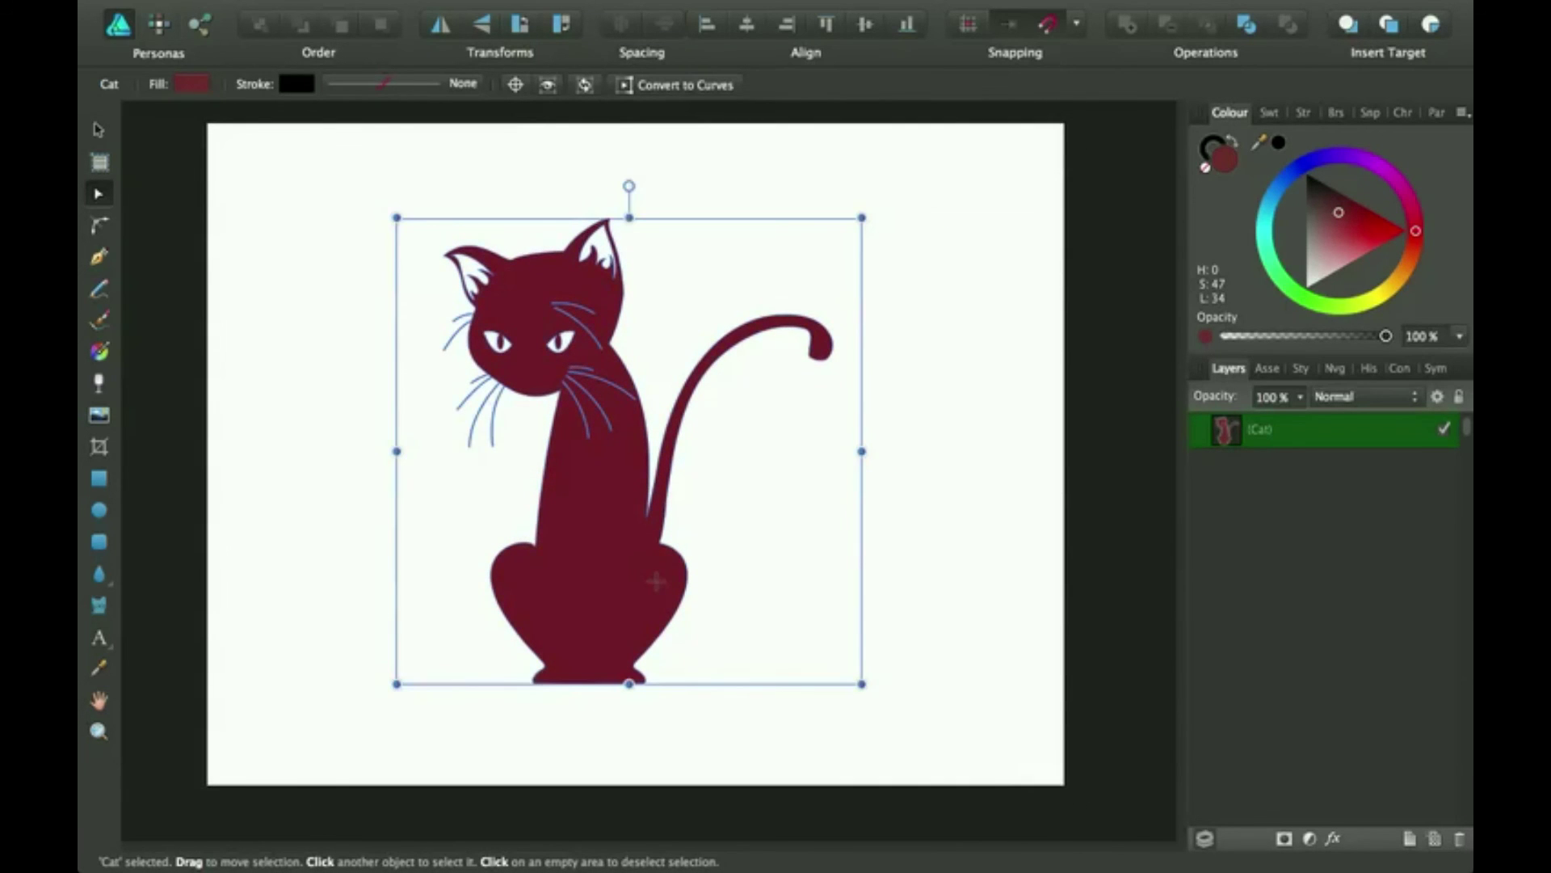